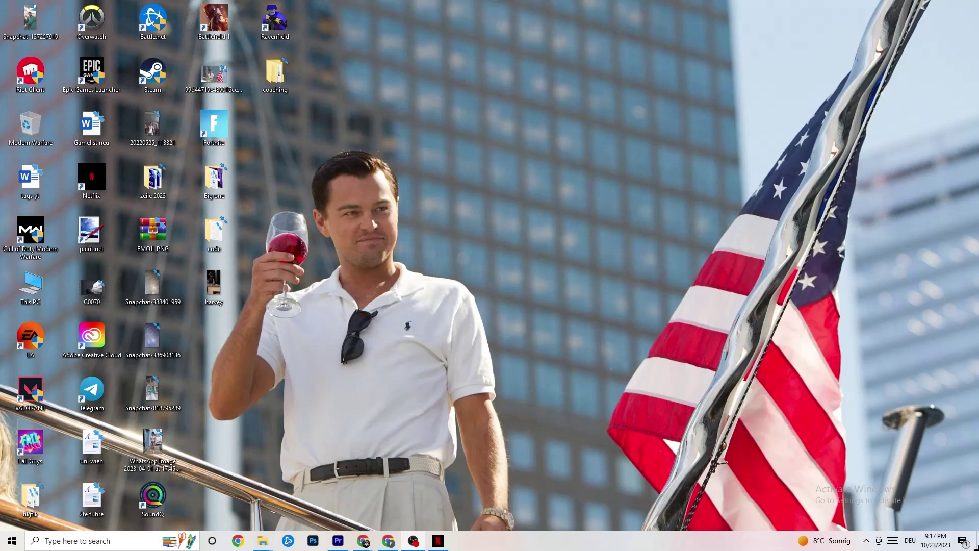
Step: Open the System display settings in Windows Settings and check the scaling options for text, apps and other items
left_click(11, 539)
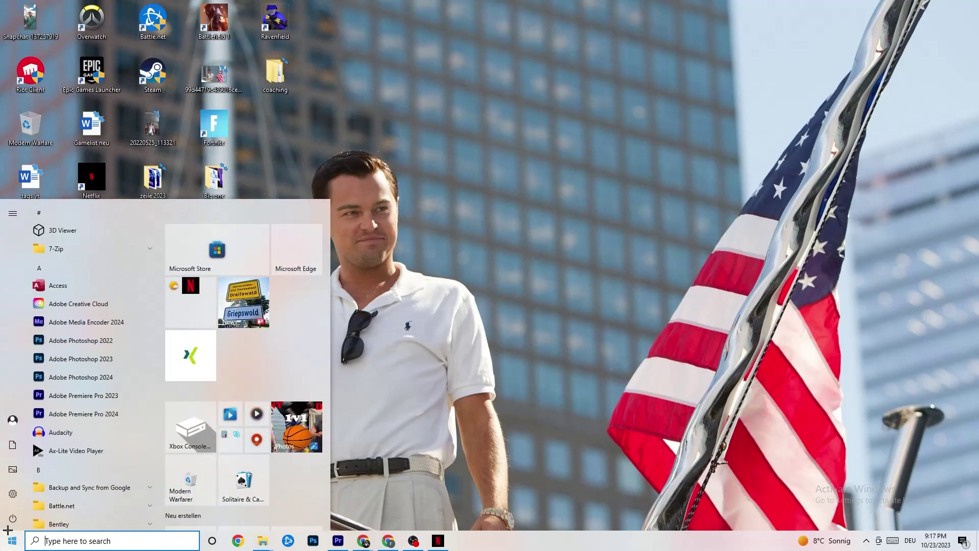
left_click(15, 495)
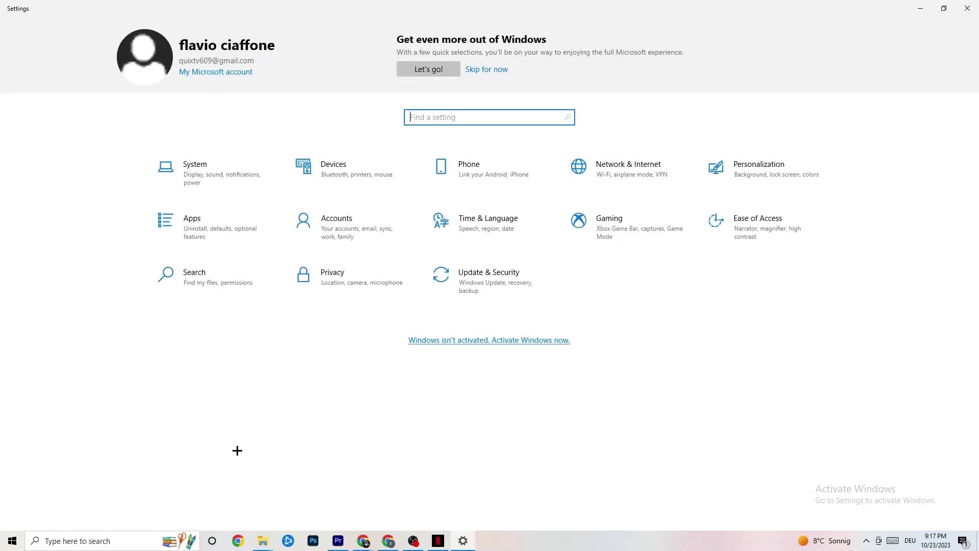
left_click(211, 177)
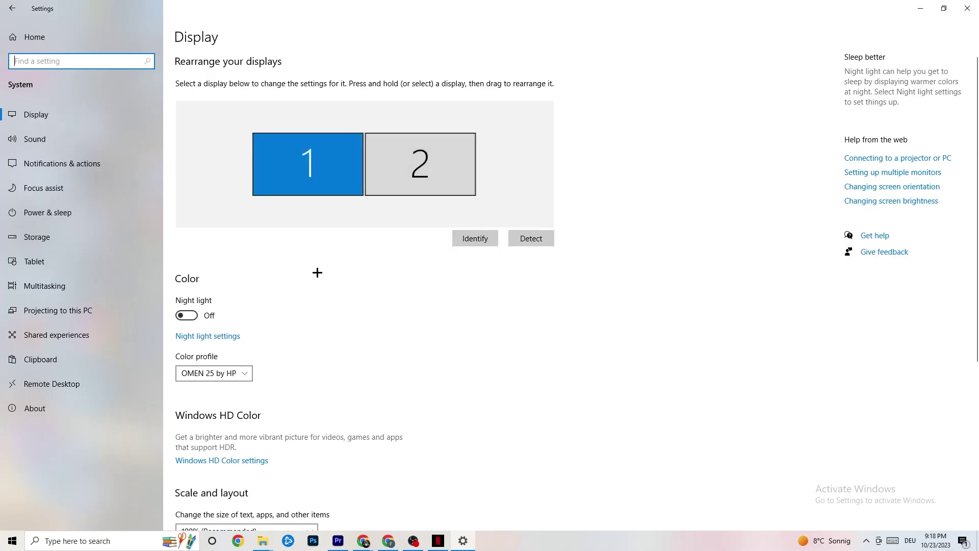
scroll(334, 182, "down", 5)
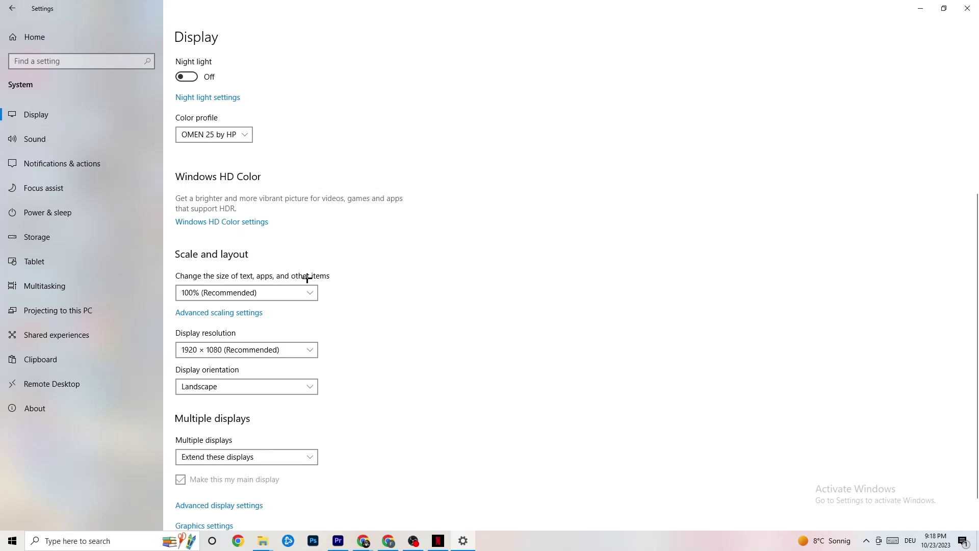
left_click(300, 292)
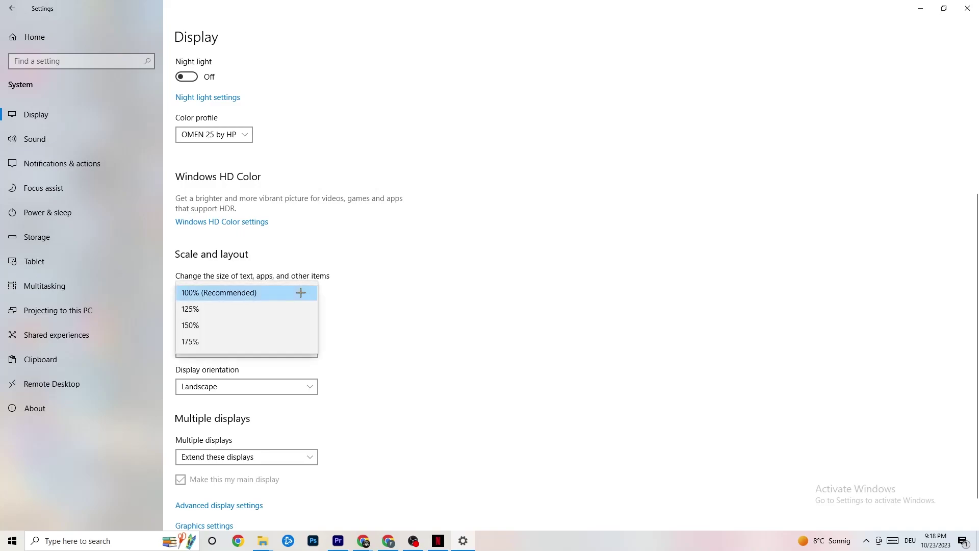
left_click(419, 250)
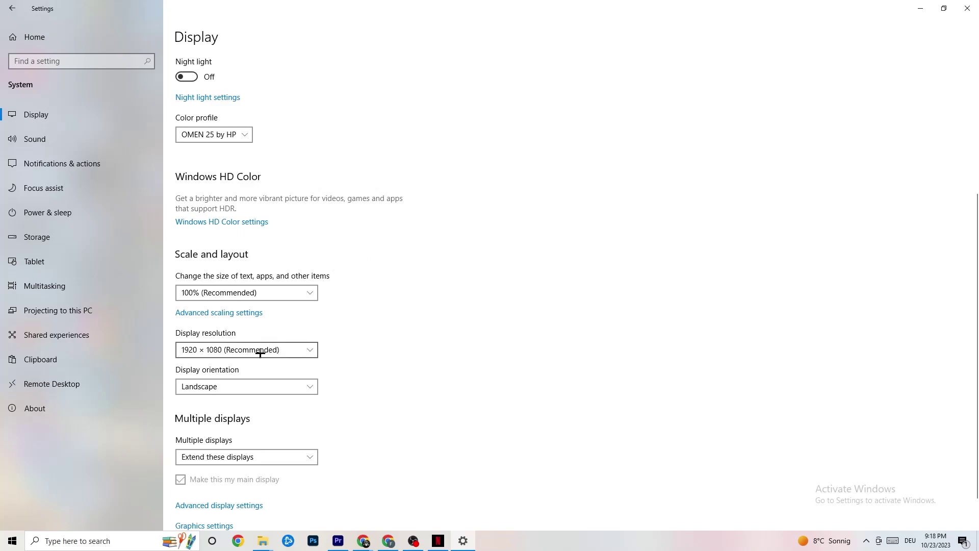
Step: Check the available display resolution options, keeping the recommended resolution selected
left_click(313, 350)
left_click(425, 317)
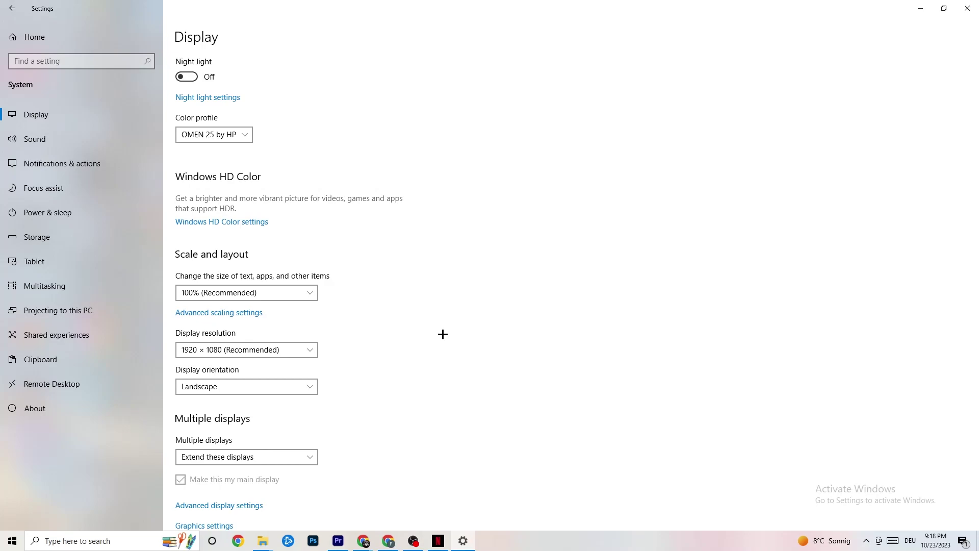
left_click(308, 349)
left_click(403, 327)
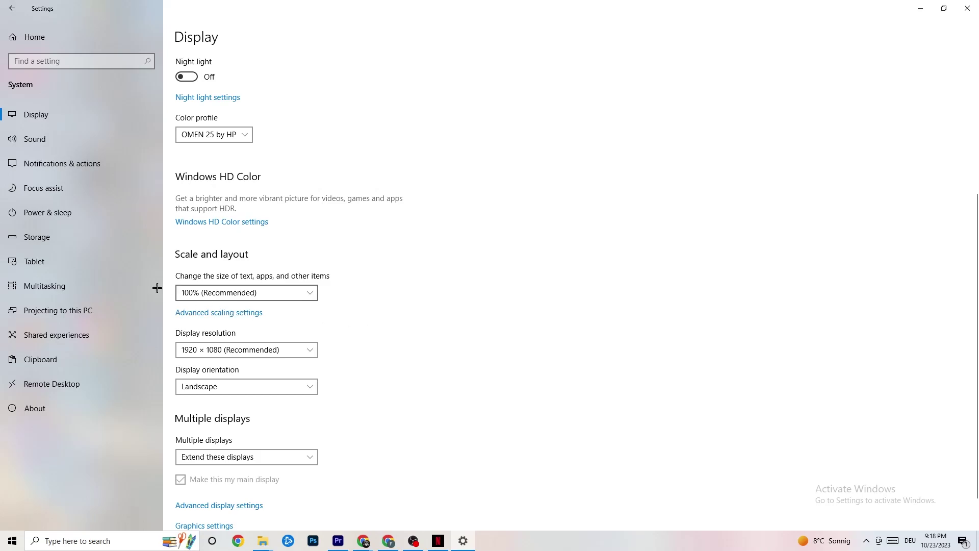
Step: Open the Storage Sense configuration and check the interval options for deleting recycle bin files
left_click(63, 244)
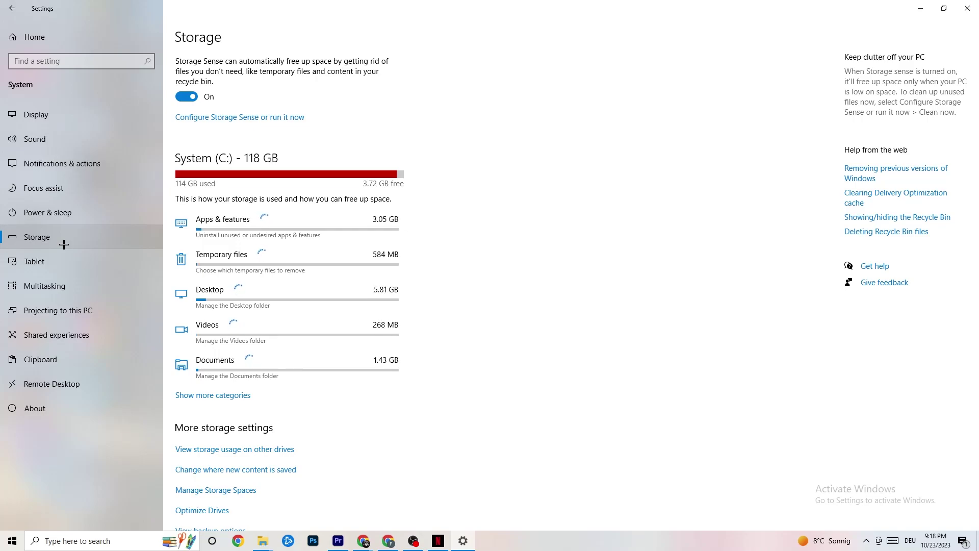
left_click(283, 118)
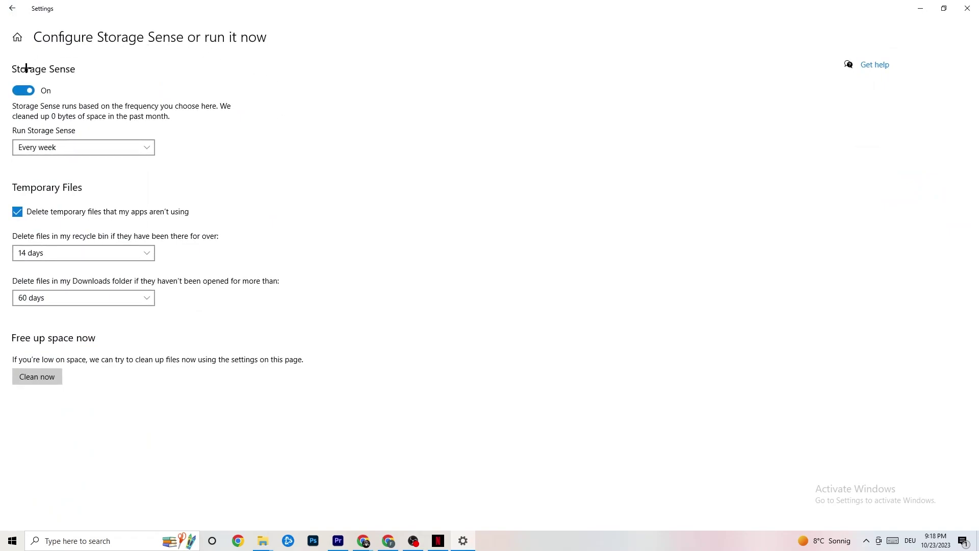
left_click(102, 255)
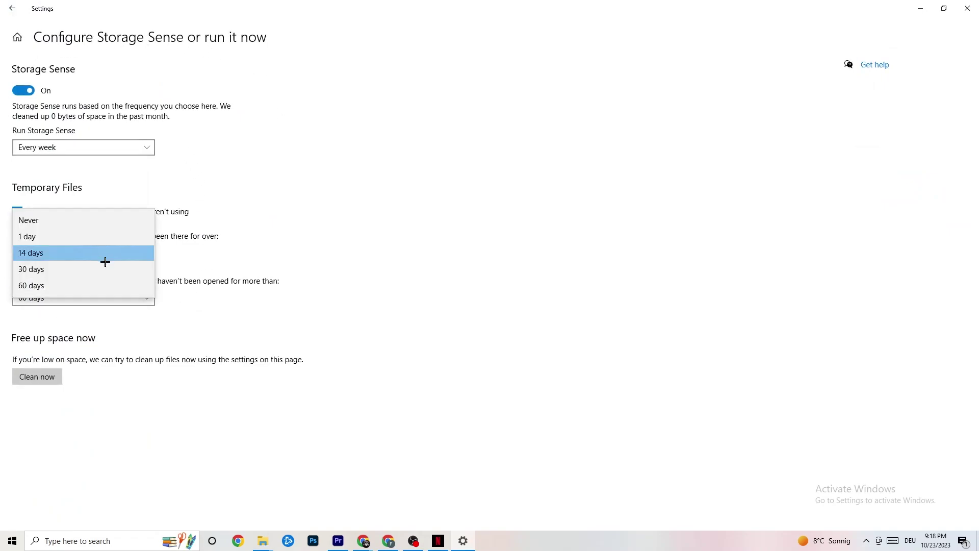
left_click(202, 223)
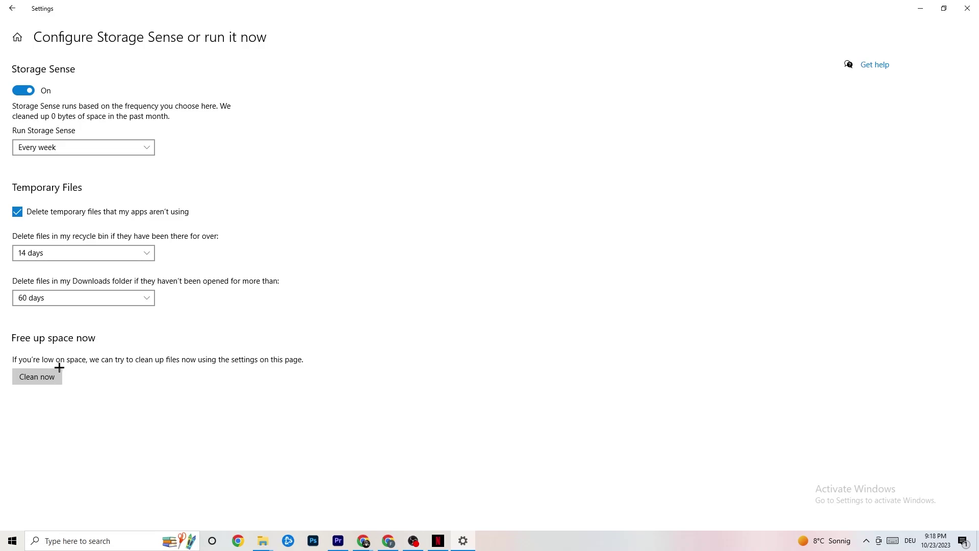
Step: Review the available power plans through the additional power settings of Power & sleep, and close Power Options
left_click(9, 7)
left_click(225, 160)
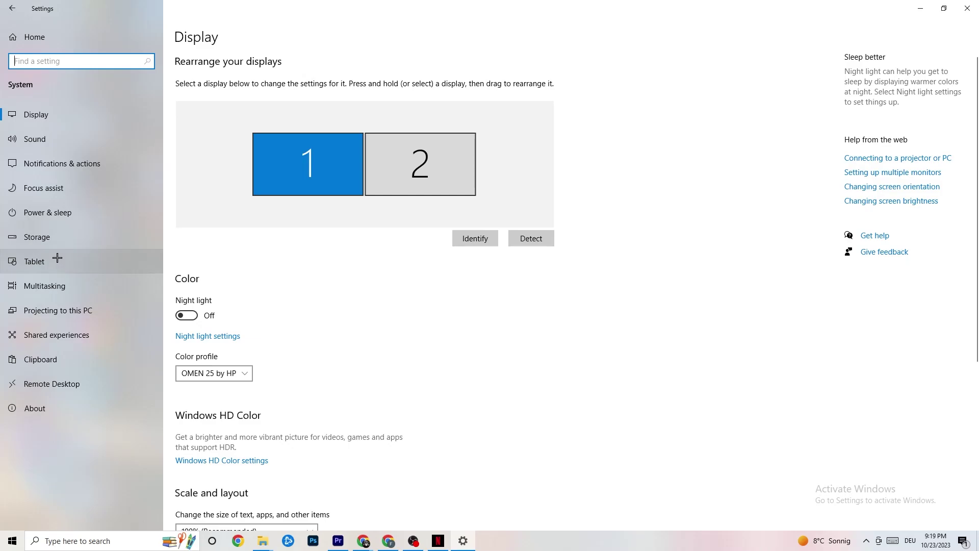
left_click(34, 209)
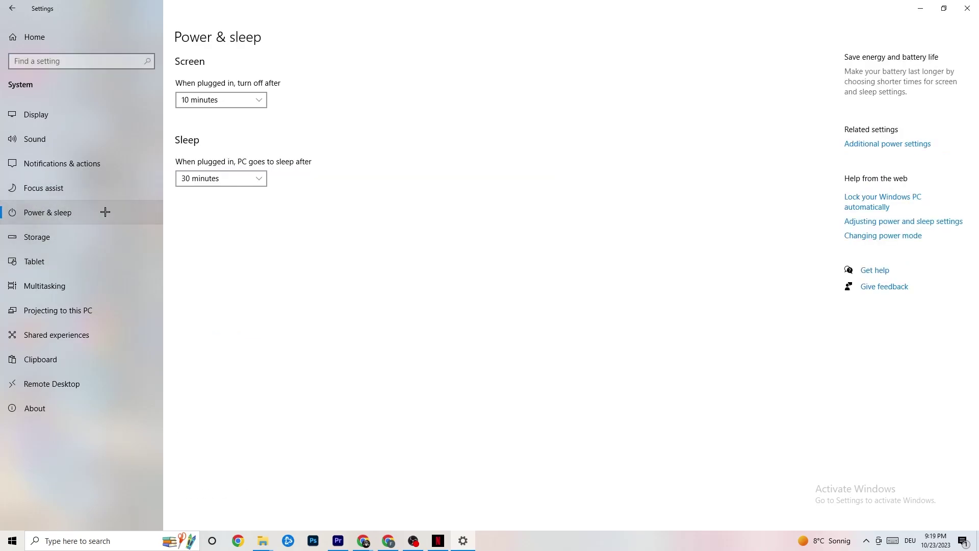
left_click(883, 145)
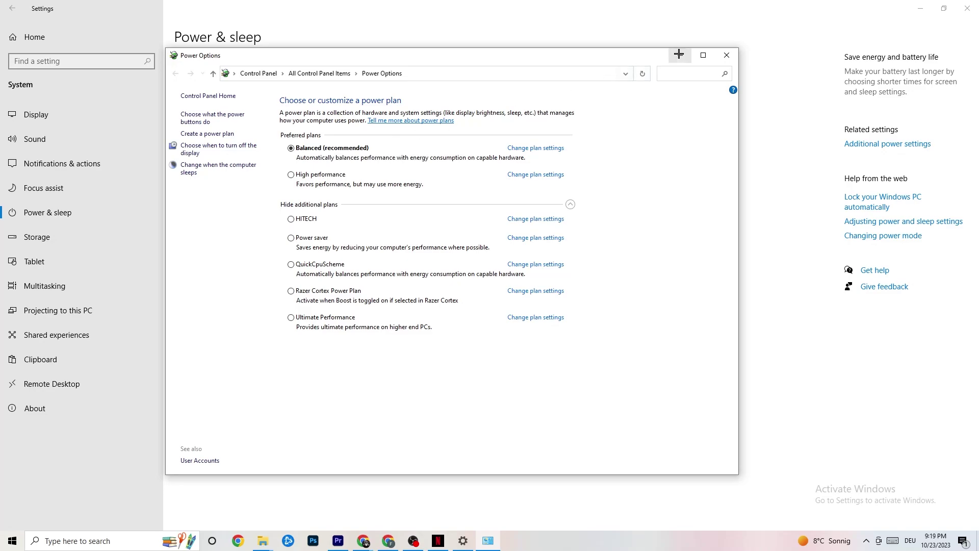
left_click(729, 56)
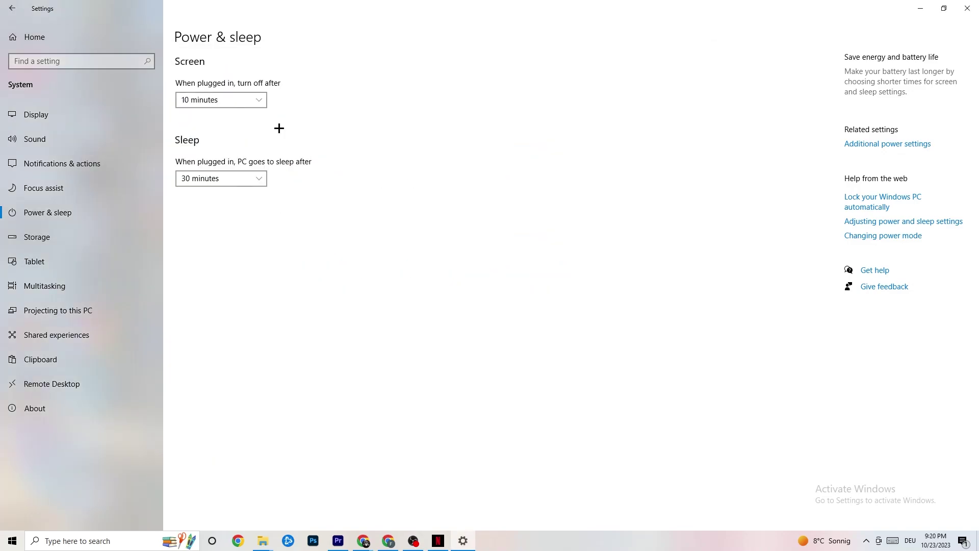
Step: Review the Gaming settings for Xbox Game Bar, Captures and Game Mode
left_click(16, 7)
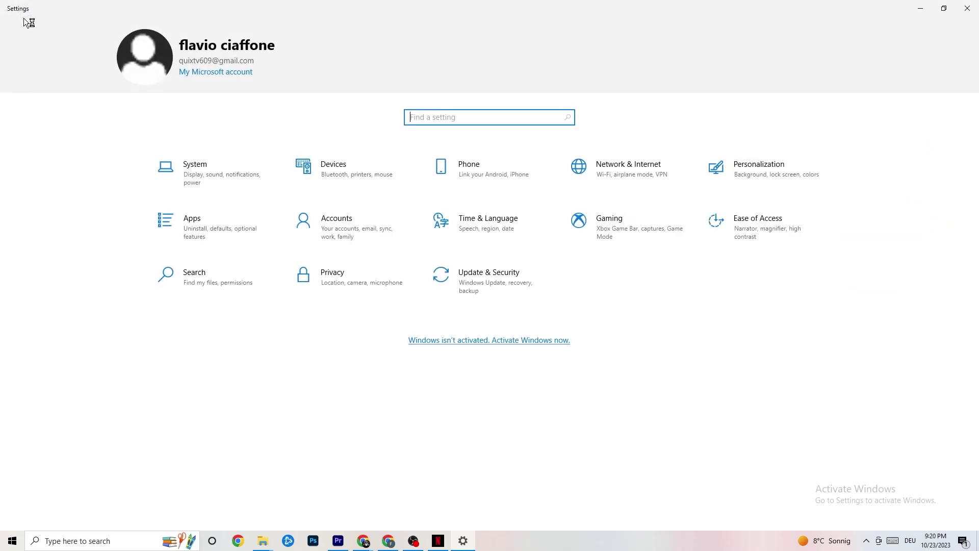
left_click(622, 239)
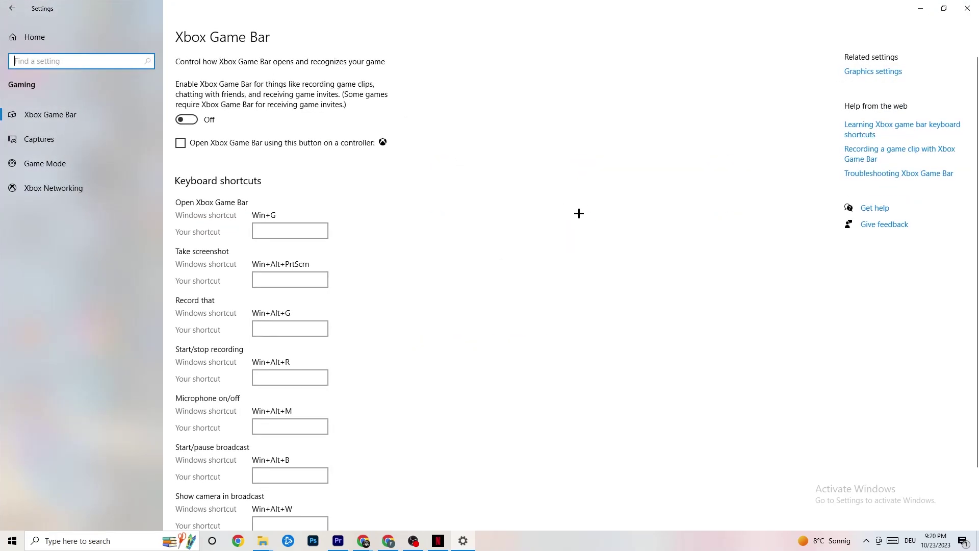
scroll(350, 234, "down", 2)
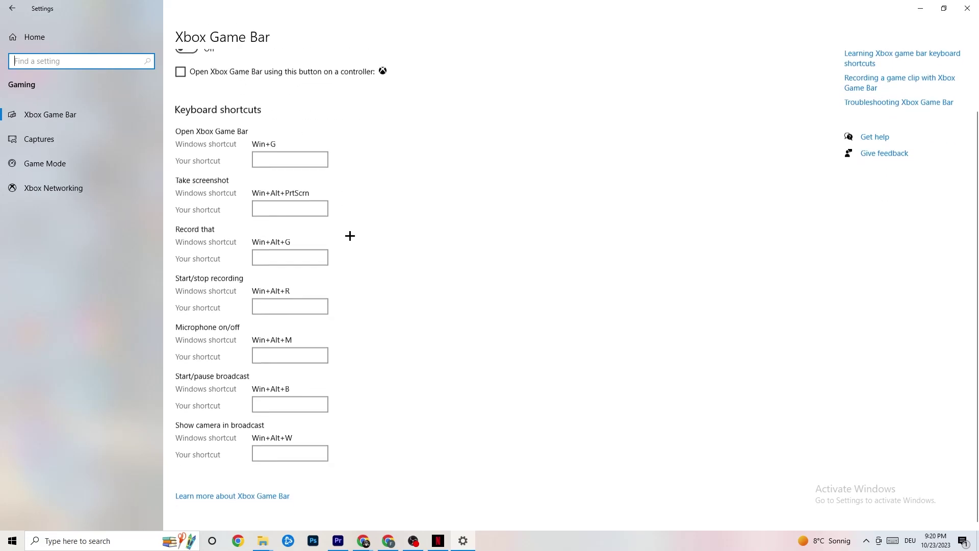
scroll(361, 337, "up", 2)
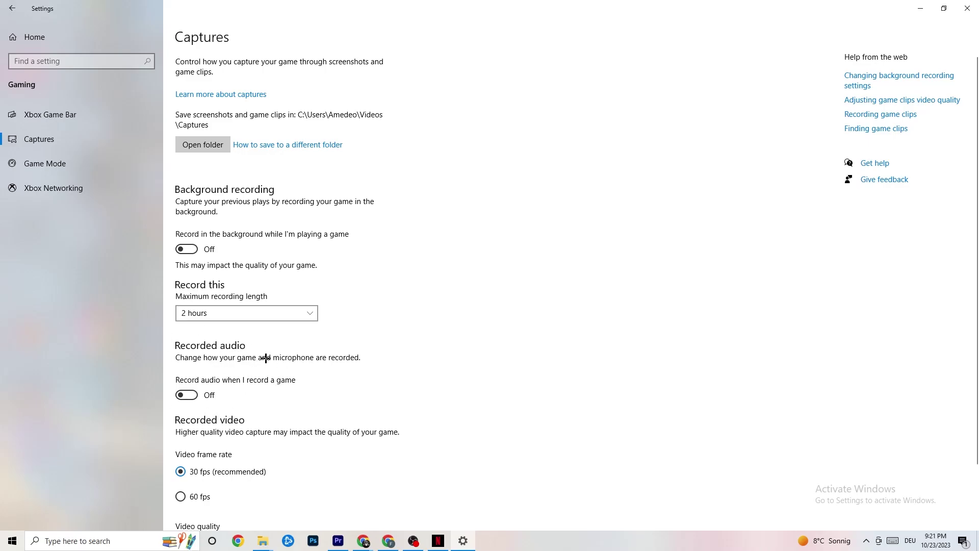
scroll(264, 356, "down", 2)
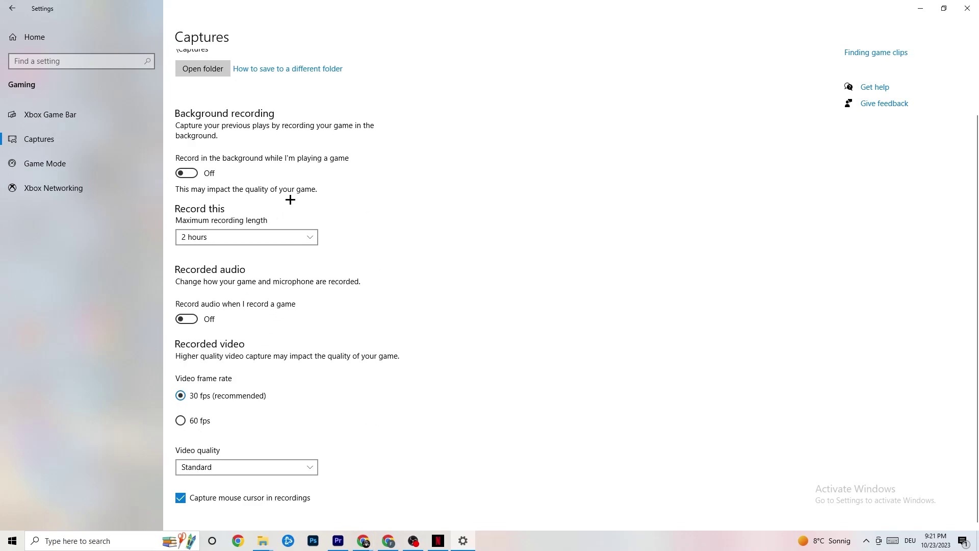
left_click(76, 168)
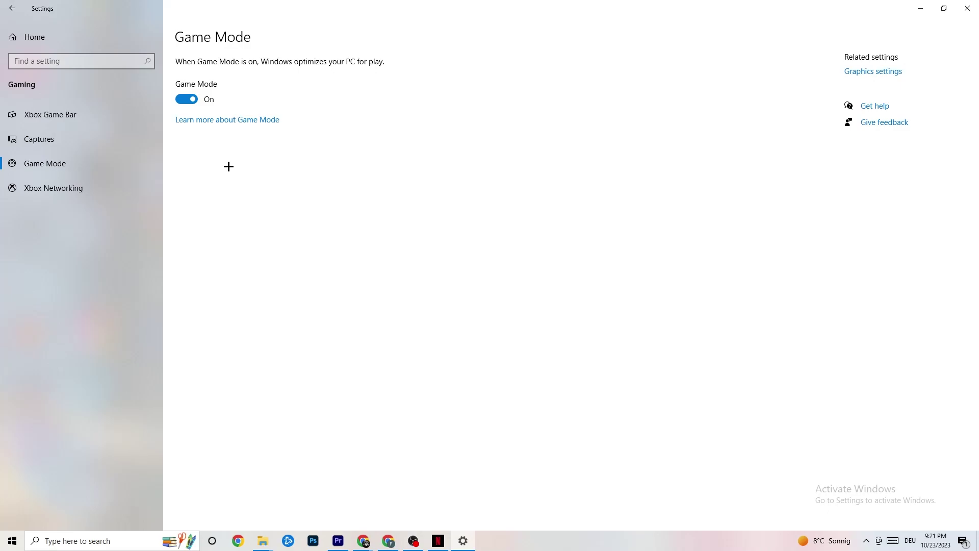
Step: Review the Windows Update and Troubleshoot pages under Update & Security, and close Settings
left_click(15, 8)
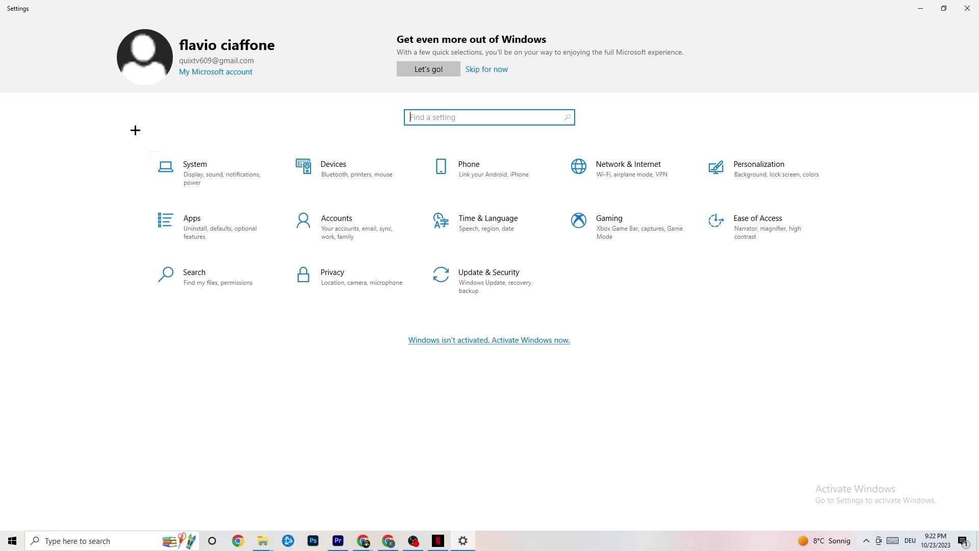
left_click(507, 290)
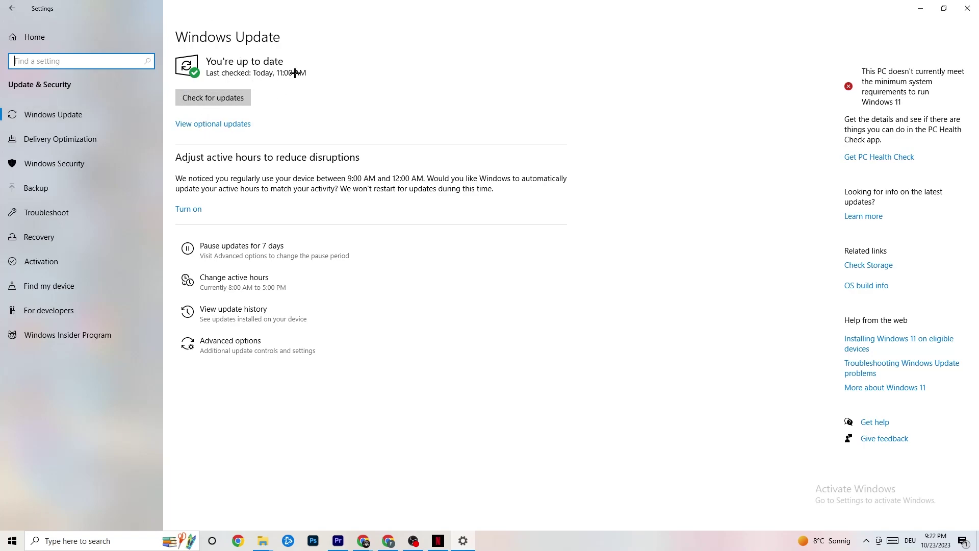
left_click(320, 116)
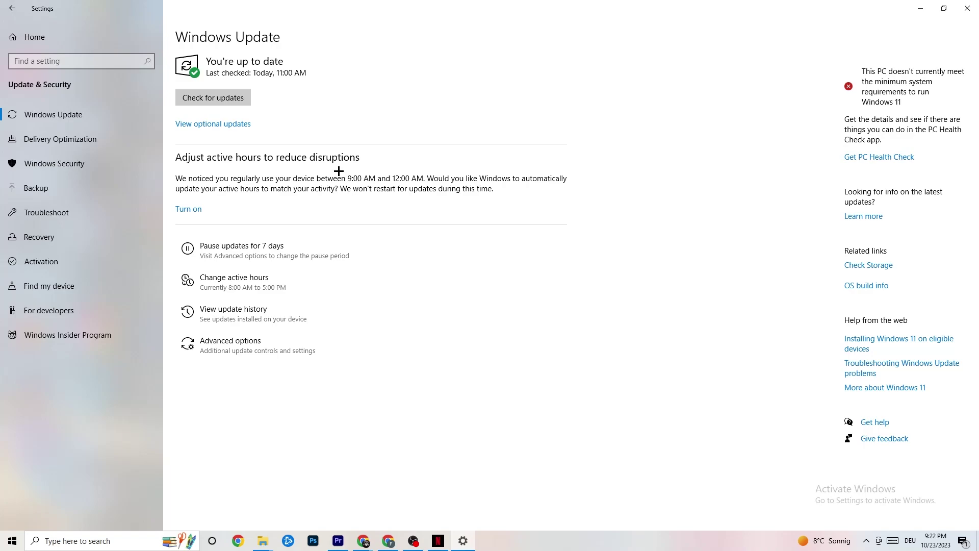
left_click(78, 212)
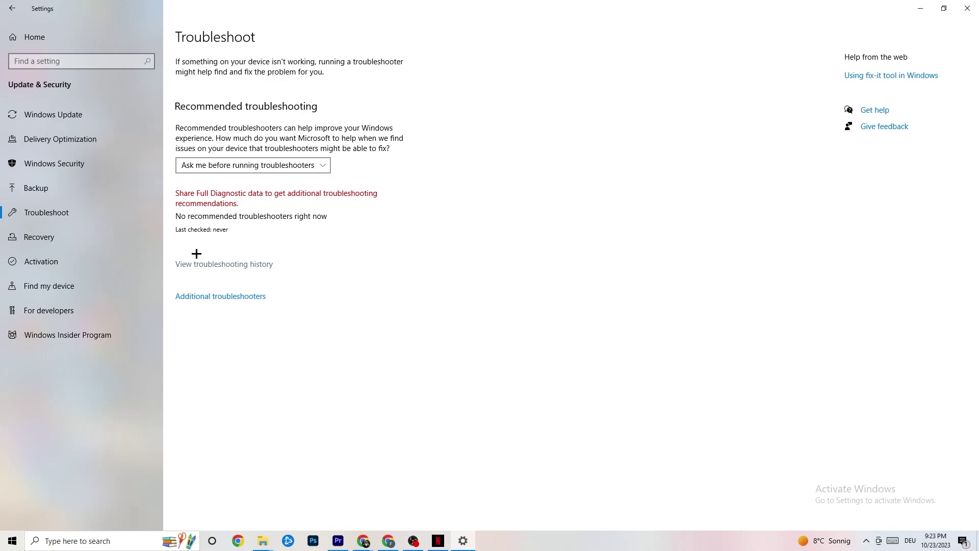
left_click(963, 2)
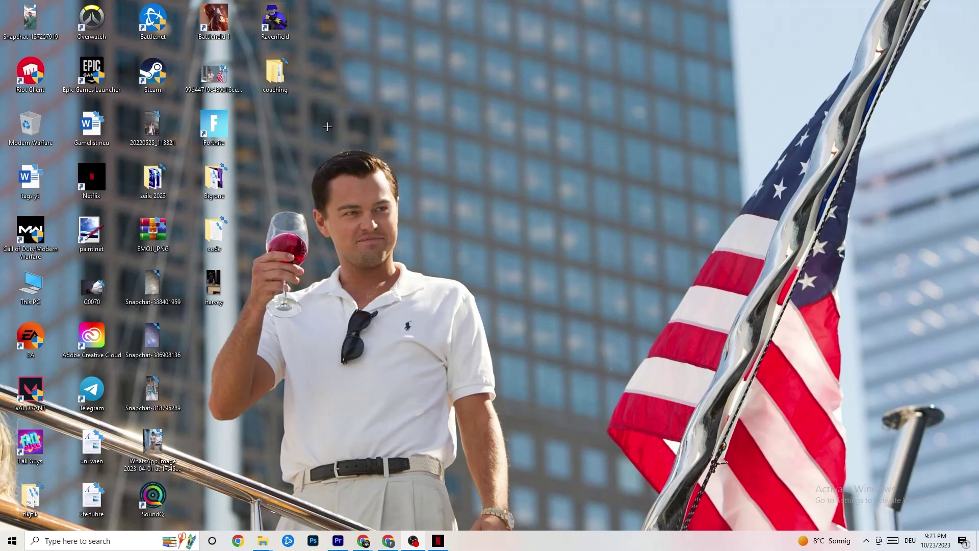
Step: Move the Steam shortcut to an empty area of the desktop and run it as administrator
left_click_drag(155, 77, 566, 164)
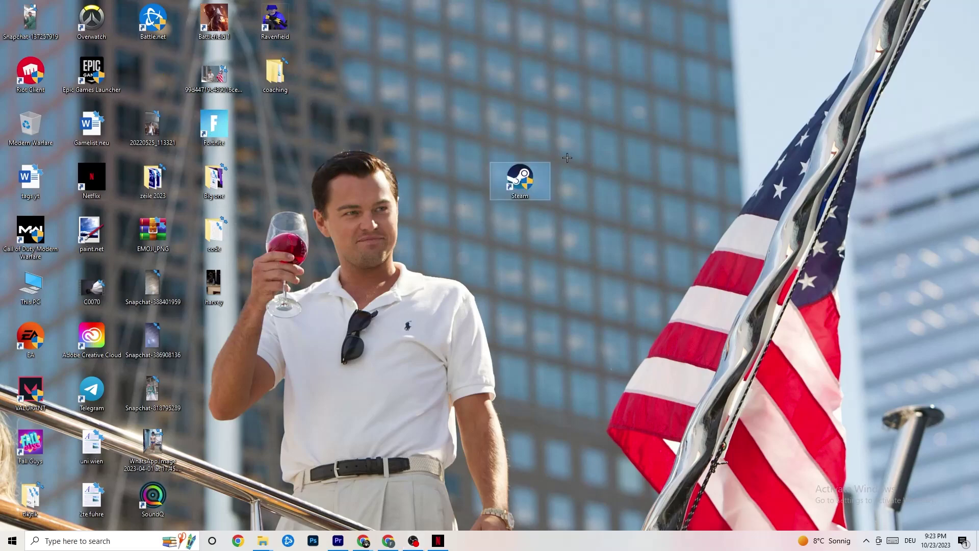
right_click(520, 186)
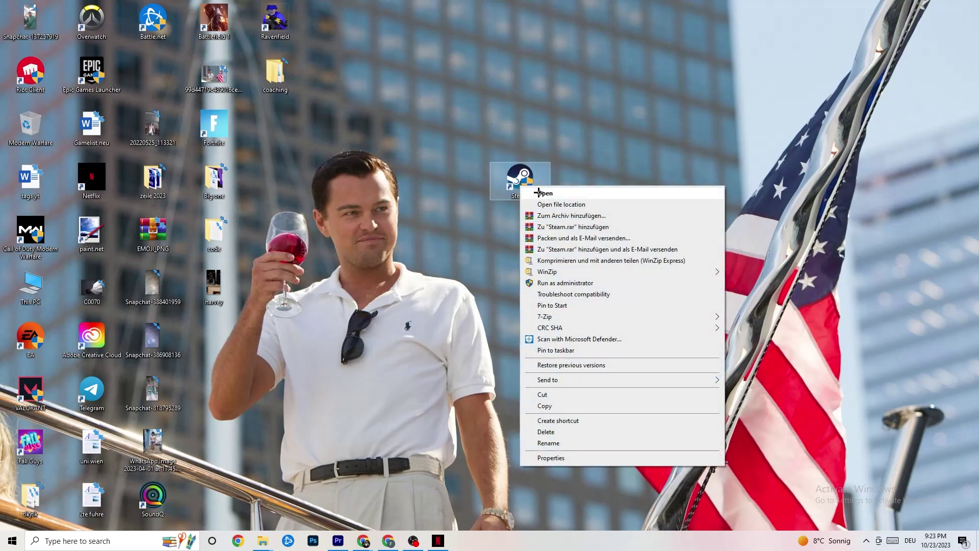
left_click(553, 282)
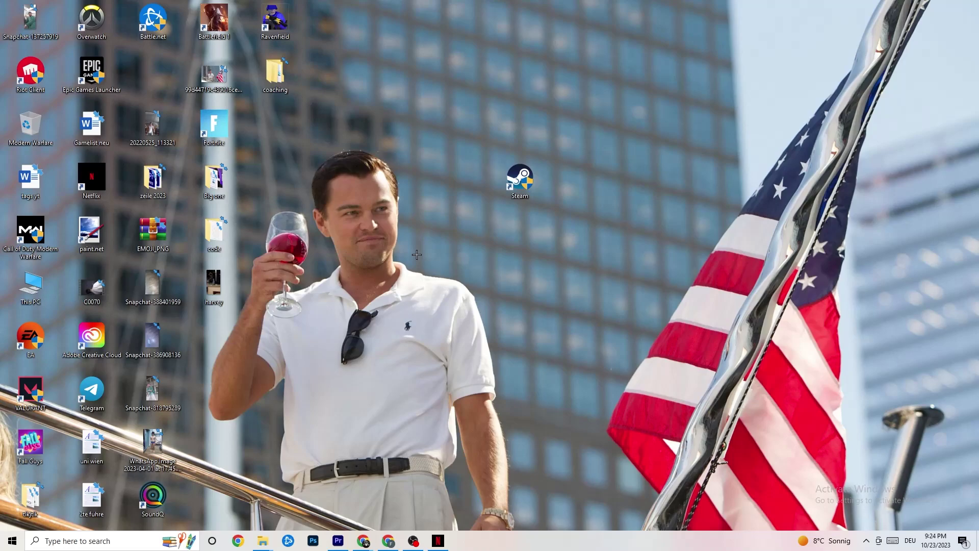
Step: Shift the Steam shortcut slightly on the desktop and open the compatibility settings in its properties
left_click_drag(503, 190, 441, 191)
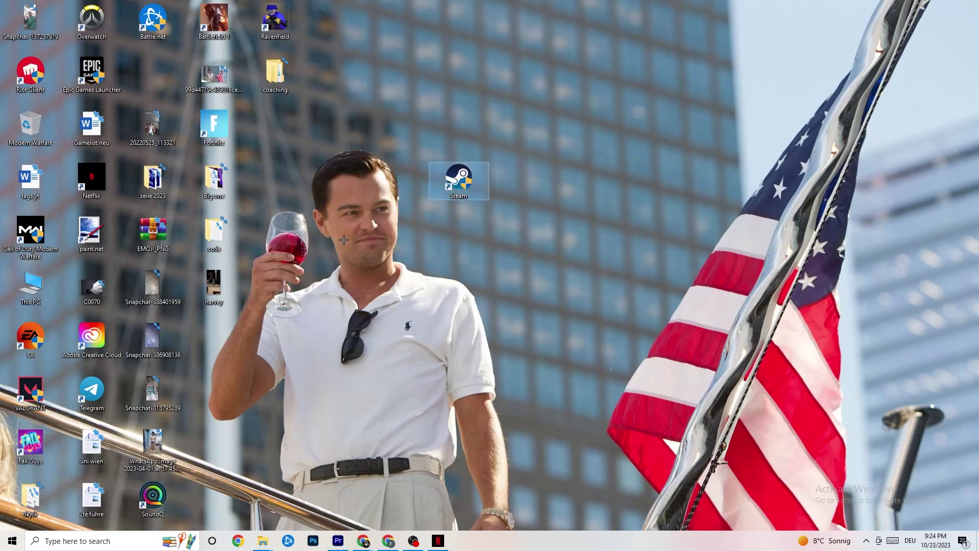
right_click(451, 184)
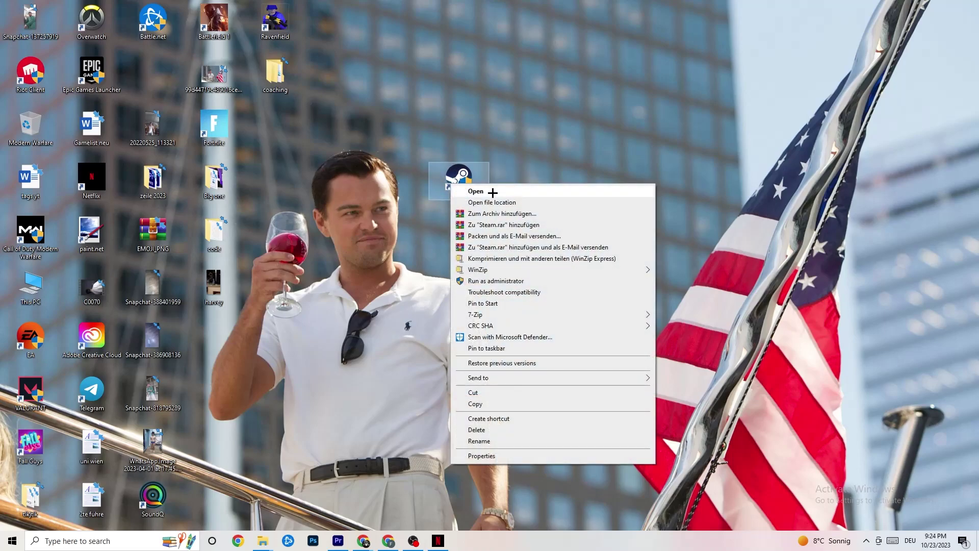
left_click(485, 455)
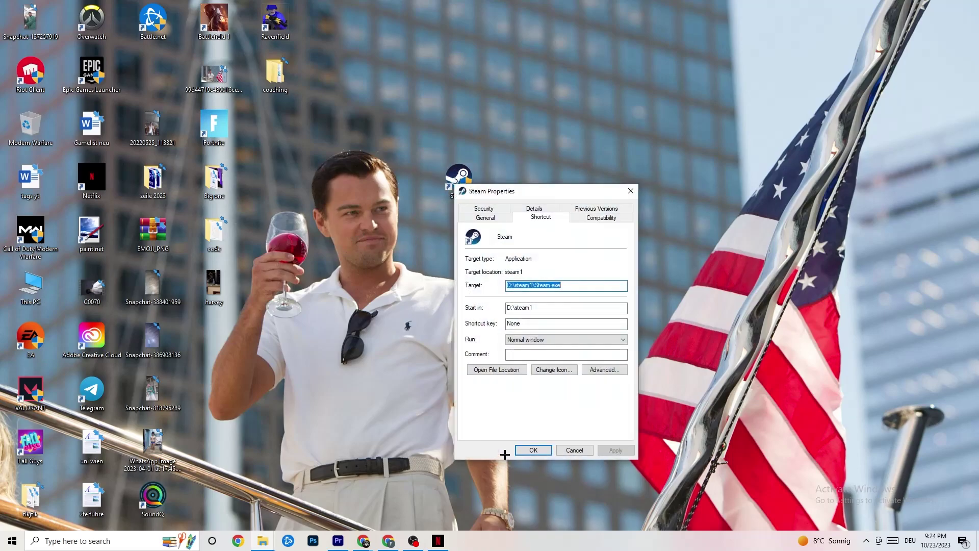
left_click_drag(535, 192, 395, 52)
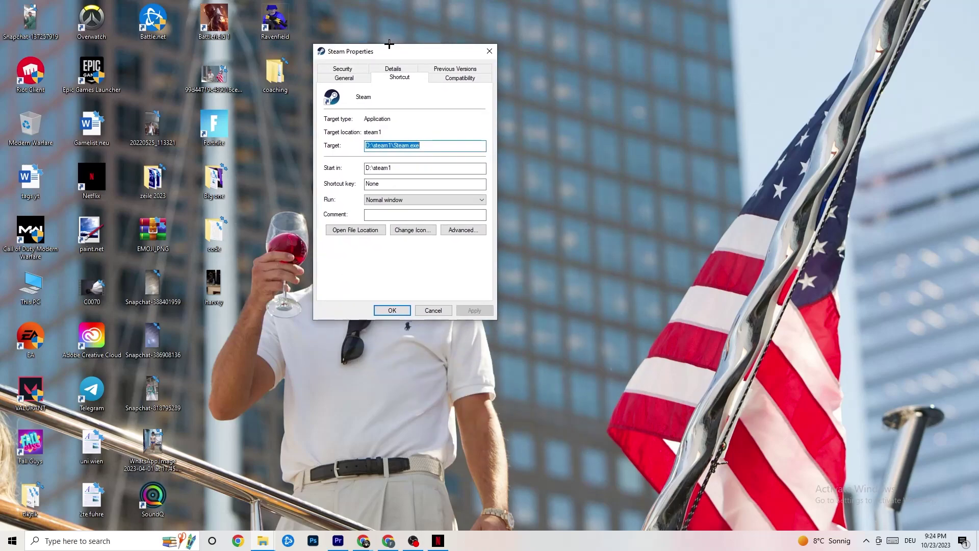
left_click(447, 77)
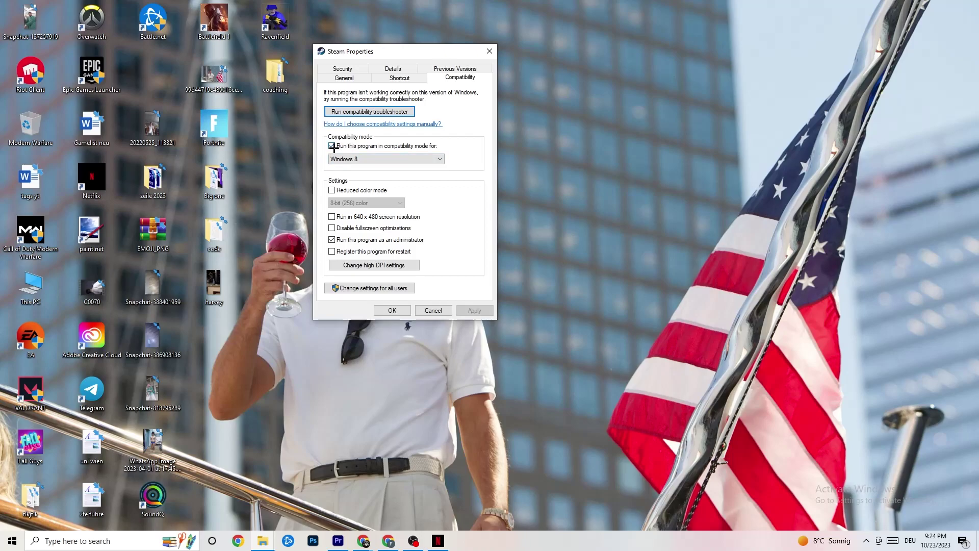
Step: Check the Windows versions offered for Steam's compatibility mode, leave Windows 8 selected, and accept the properties
left_click(424, 158)
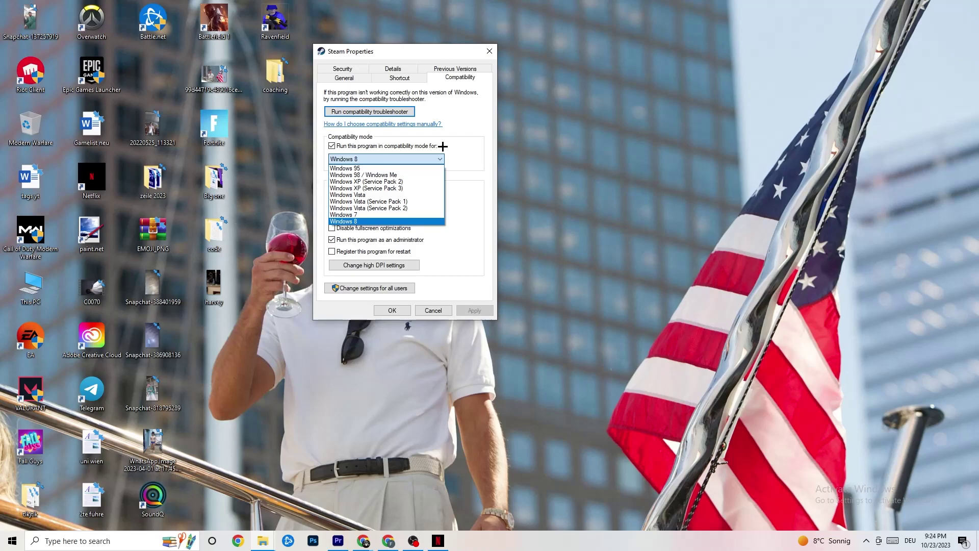
left_click(443, 147)
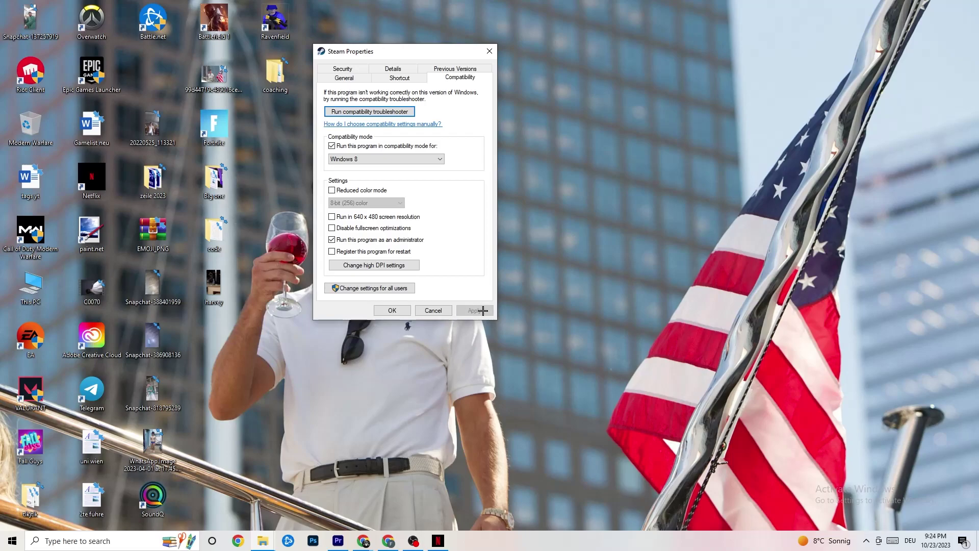
left_click(392, 310)
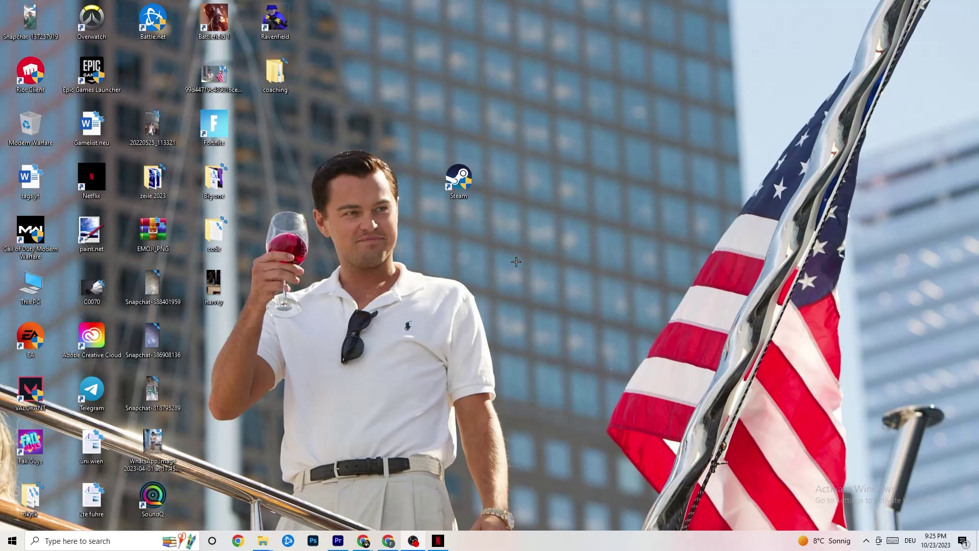
right_click(473, 193)
right_click(489, 104)
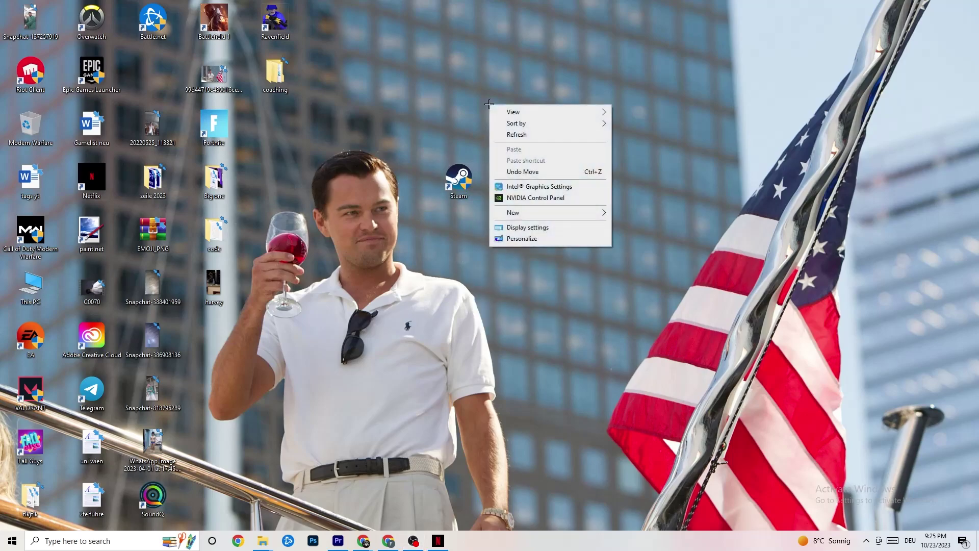
left_click(377, 20)
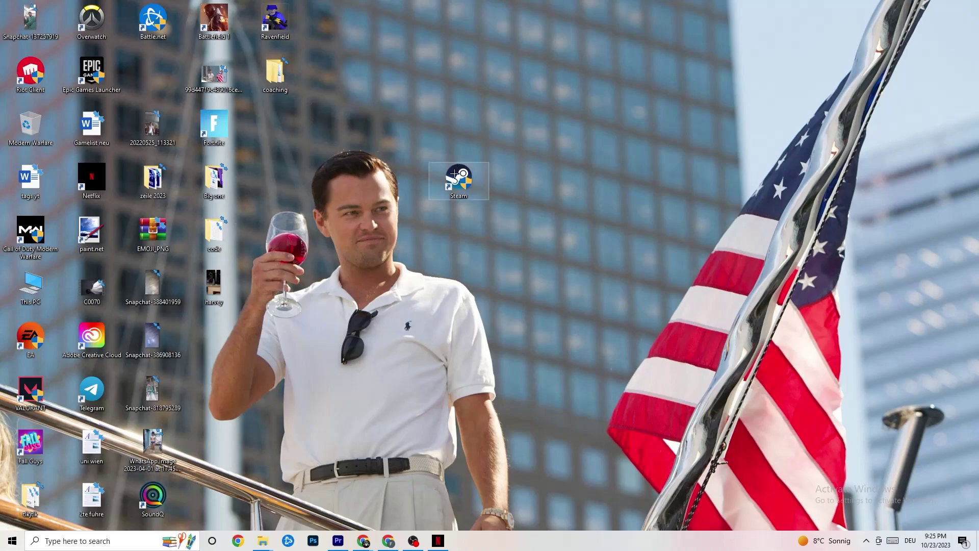
left_click(461, 194)
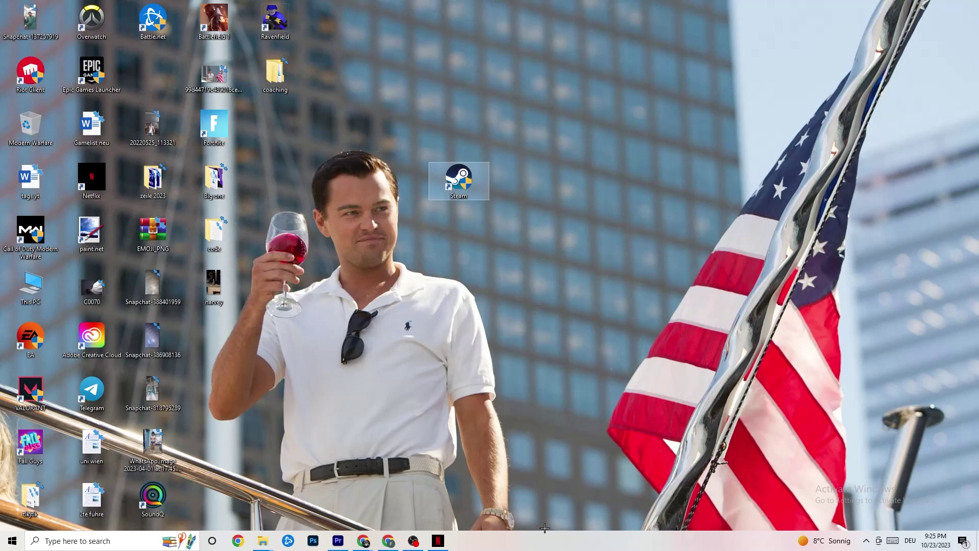
Step: Open Task Manager maximised and review the actions available for the Windows Explorer process and the Pivot Software Support startup entry
right_click(543, 548)
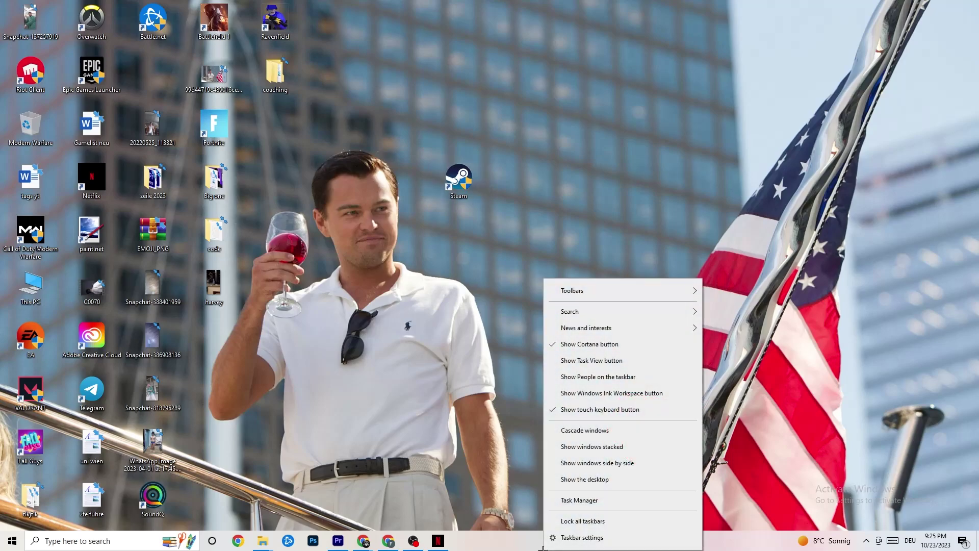
left_click(600, 501)
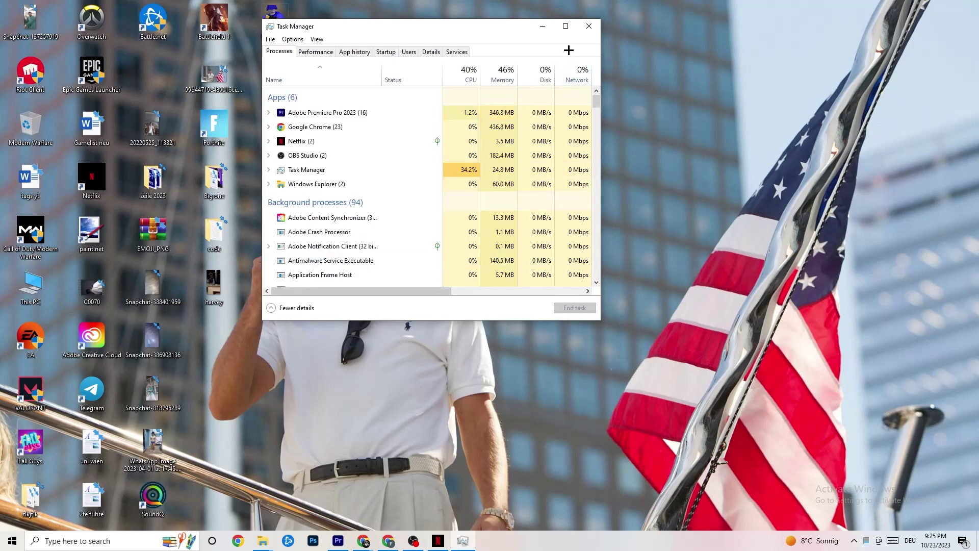
double_click(565, 28)
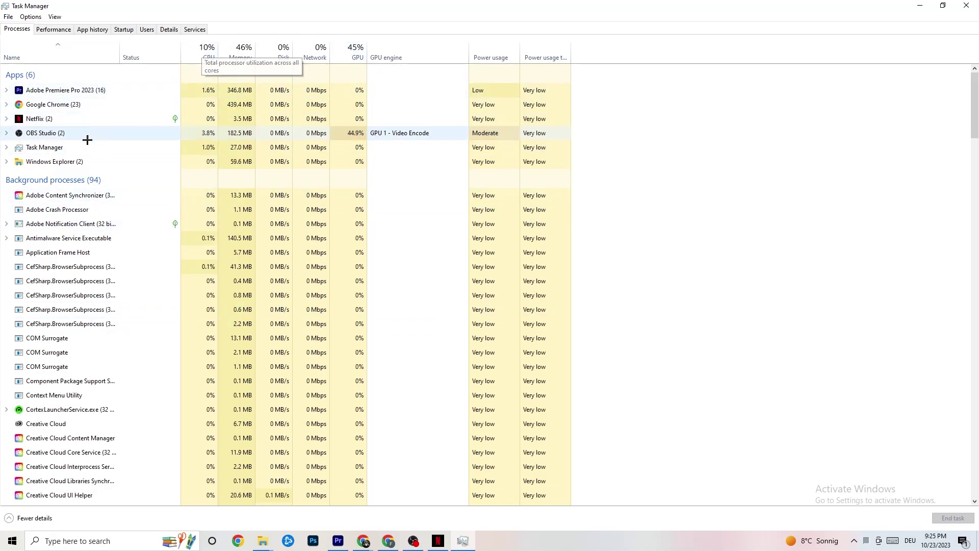
right_click(65, 163)
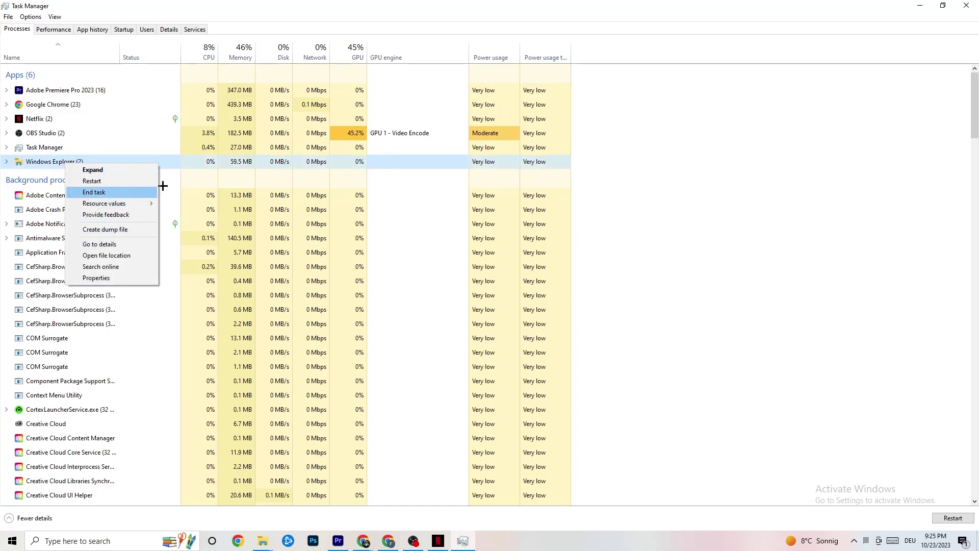
left_click(724, 144)
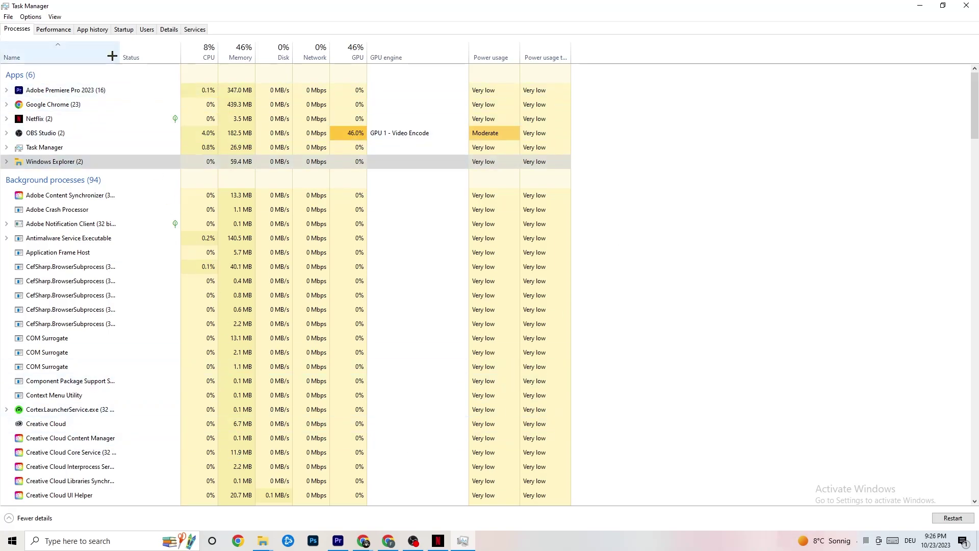
left_click(124, 29)
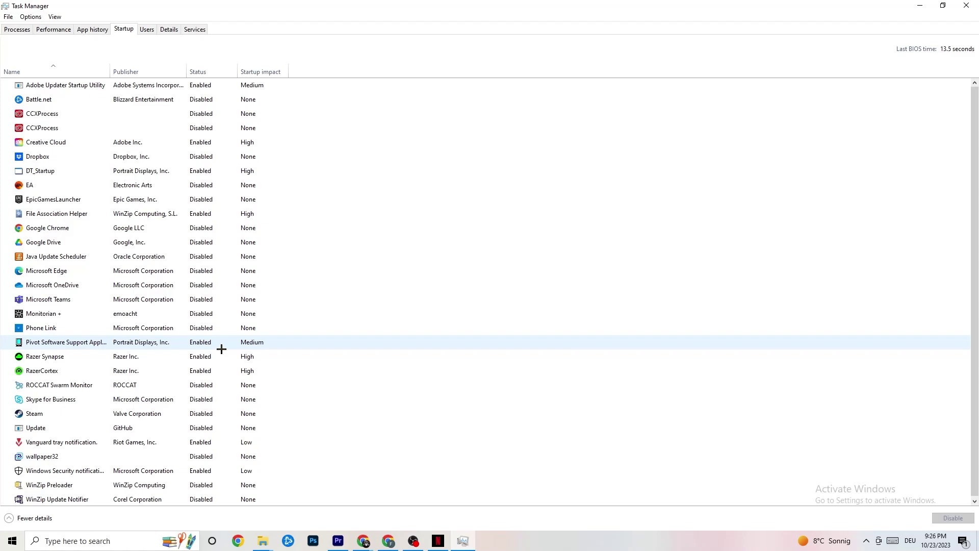
right_click(199, 342)
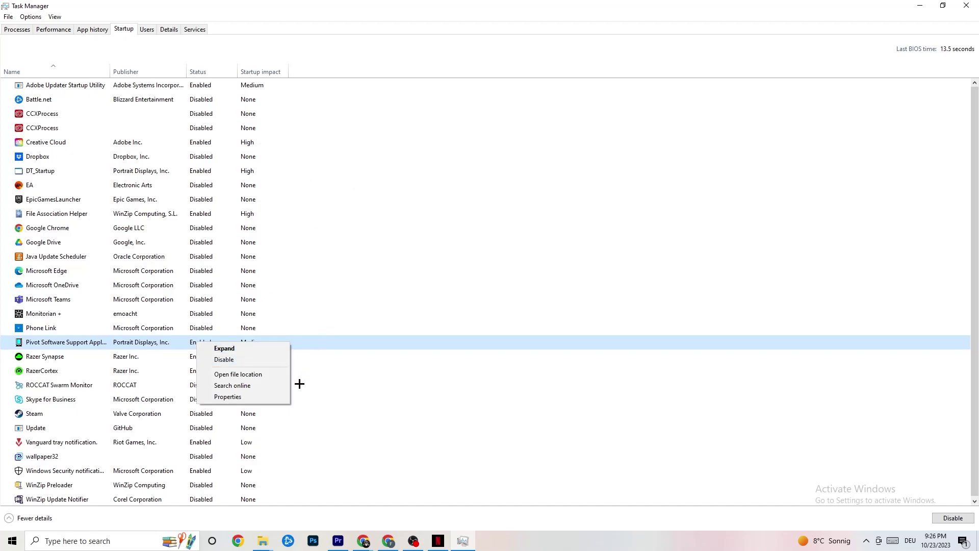
Step: Review the priority levels available for the Adobe Premiere Pro process in the process details, and close Task Manager
left_click(168, 30)
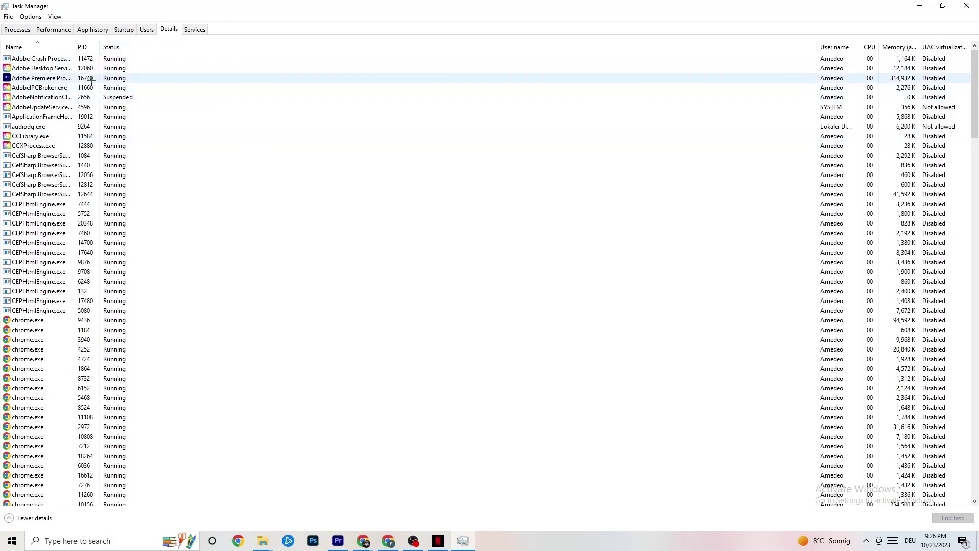
right_click(43, 81)
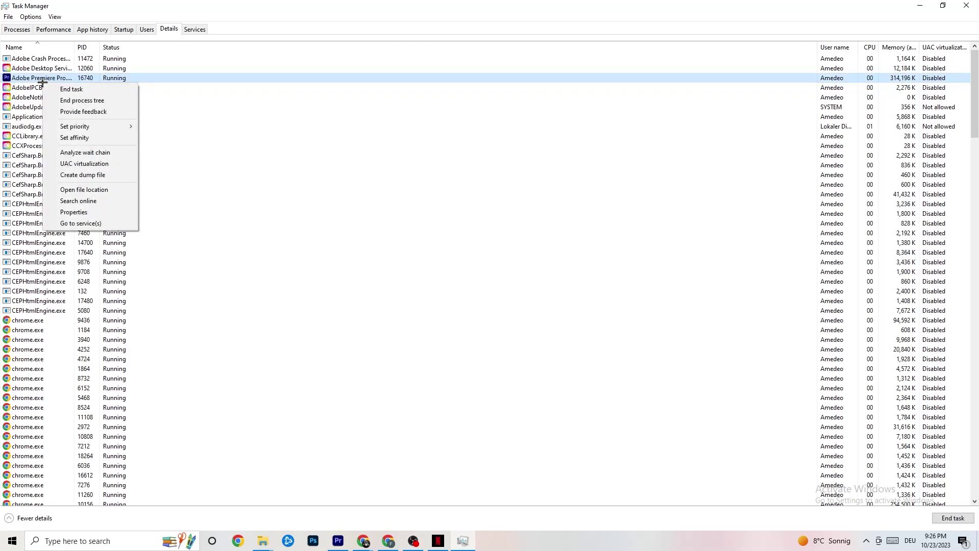
mouse_move(76, 127)
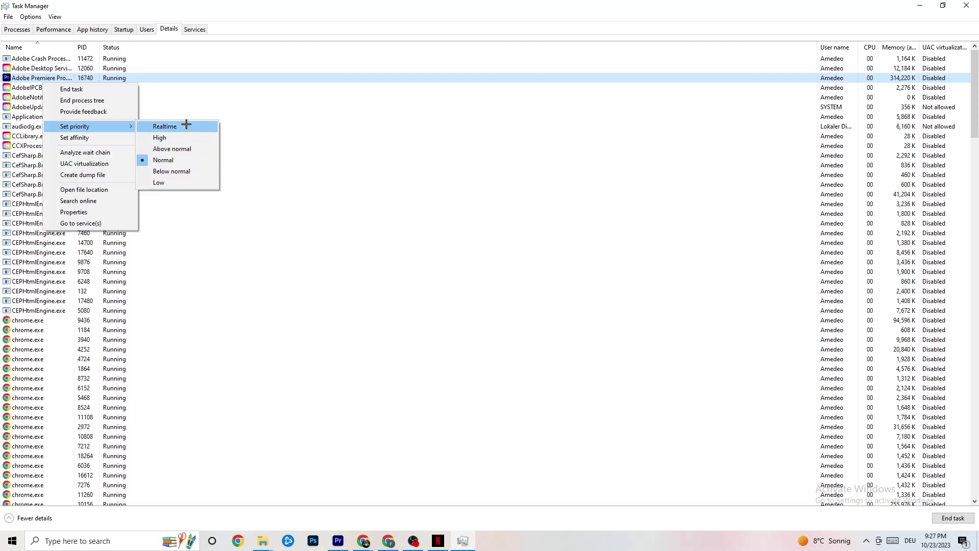
left_click(297, 94)
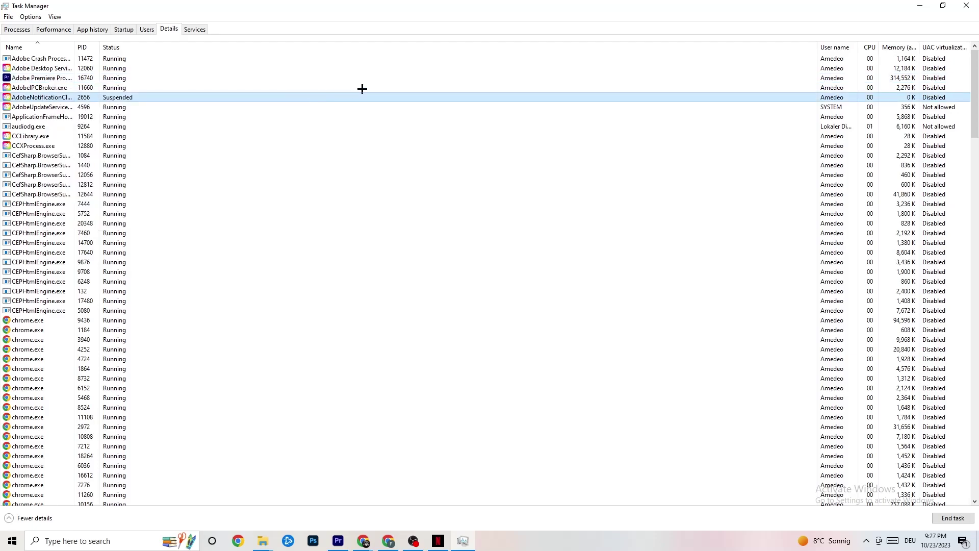
left_click(966, 6)
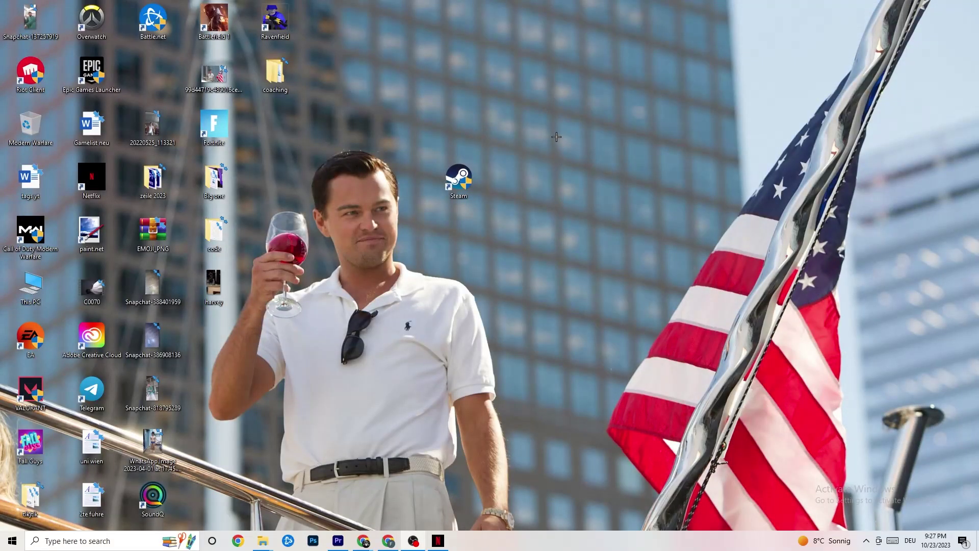
Step: Open NVIDIA Control Panel and review the 3D image settings with preview, including the advanced and preference-based options
right_click(548, 97)
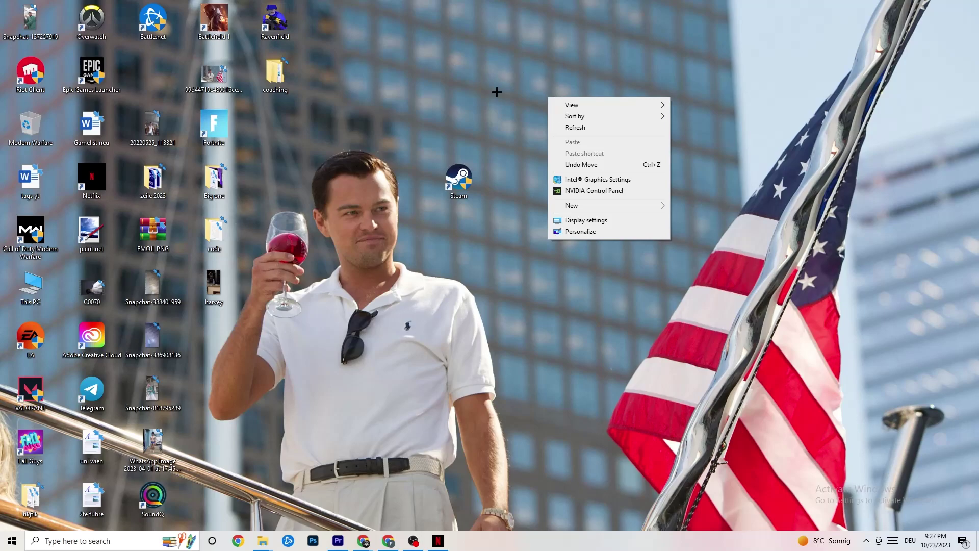
left_click(580, 191)
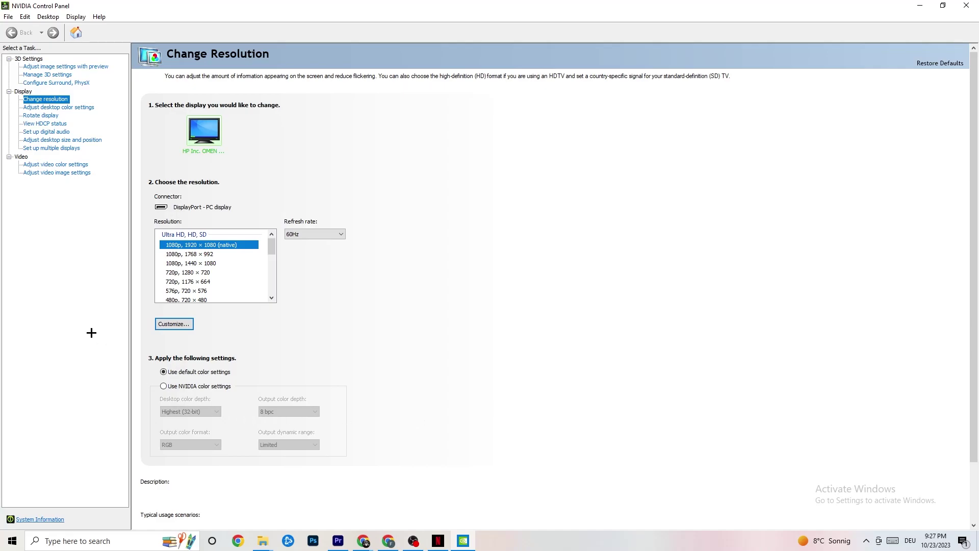
left_click(54, 67)
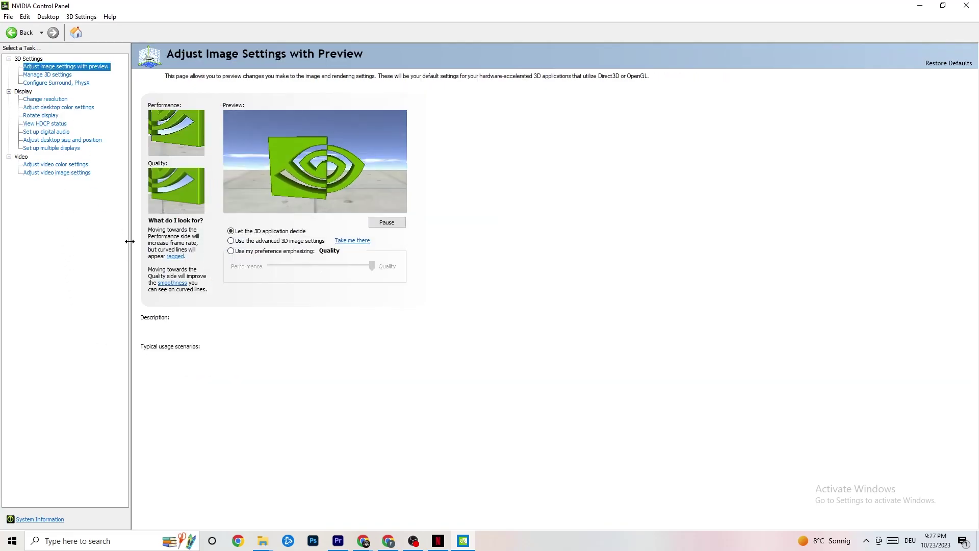
mouse_move(351, 242)
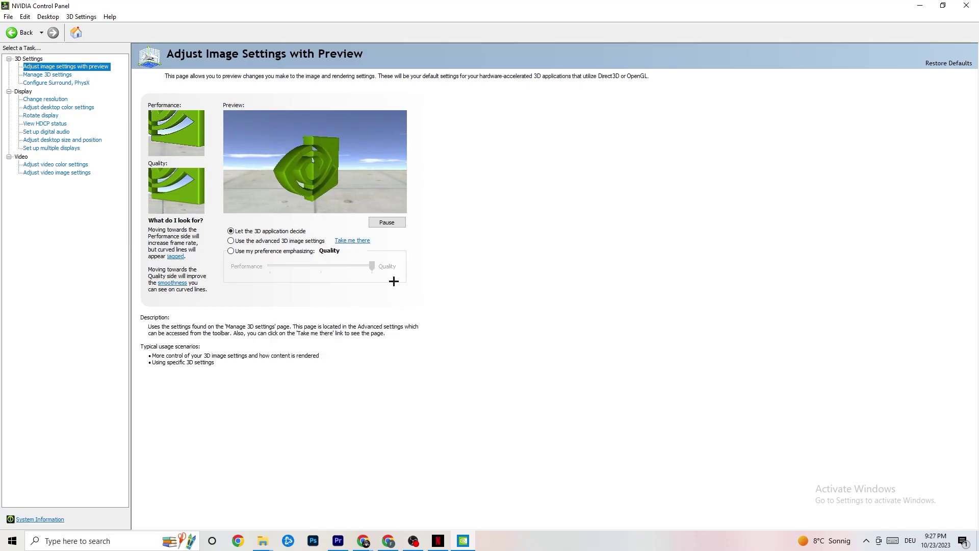
mouse_move(233, 253)
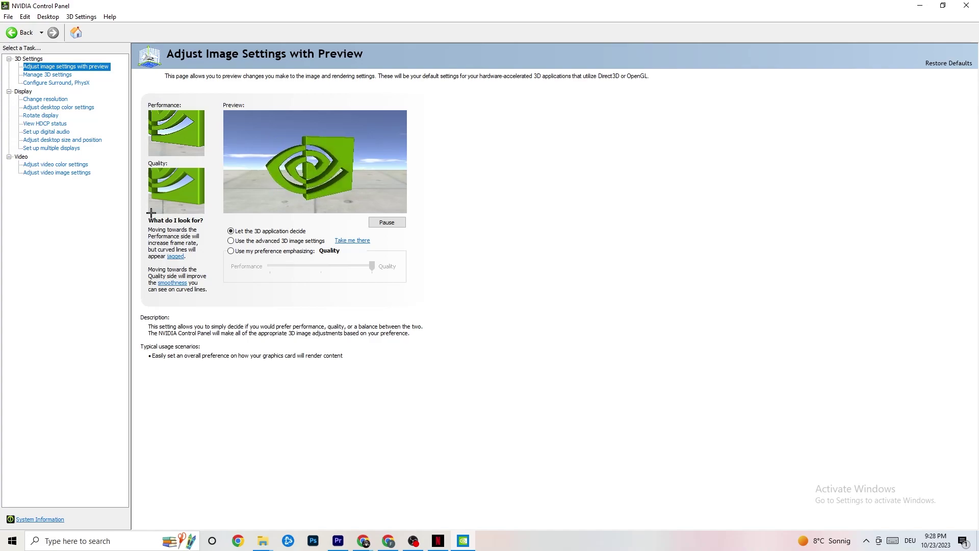
Step: Review the display's resolution settings with the native 1080p, 1920 × 1080 entry selected, and close NVIDIA Control Panel
left_click(35, 100)
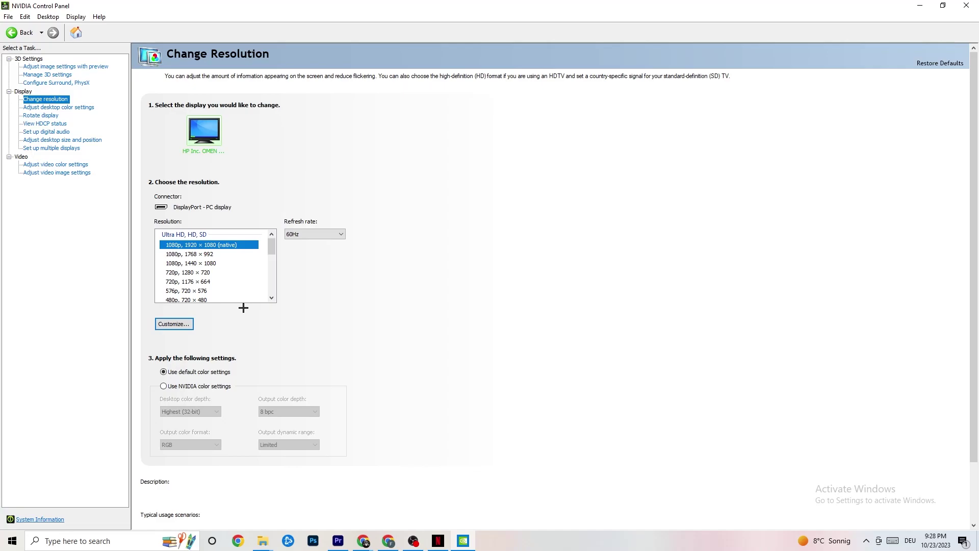
left_click(238, 244)
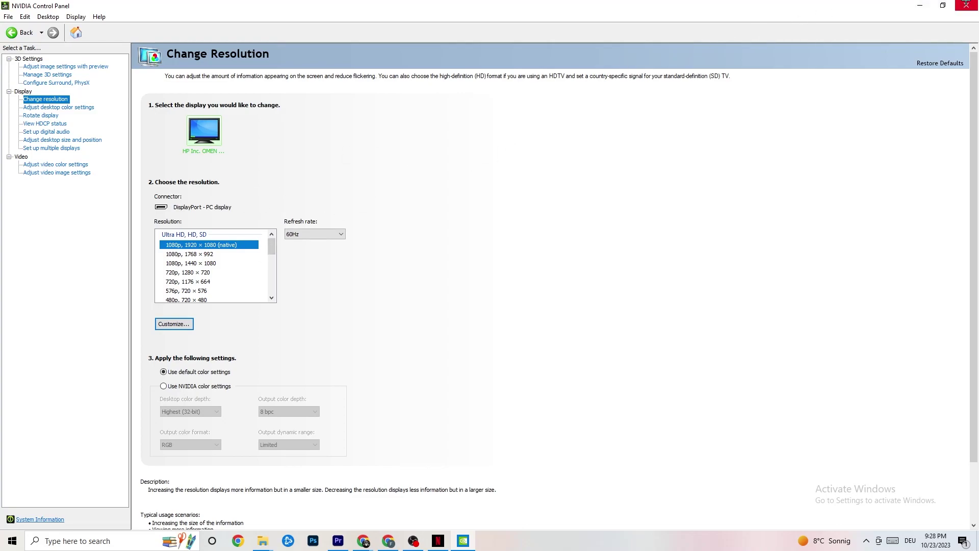
left_click(966, 5)
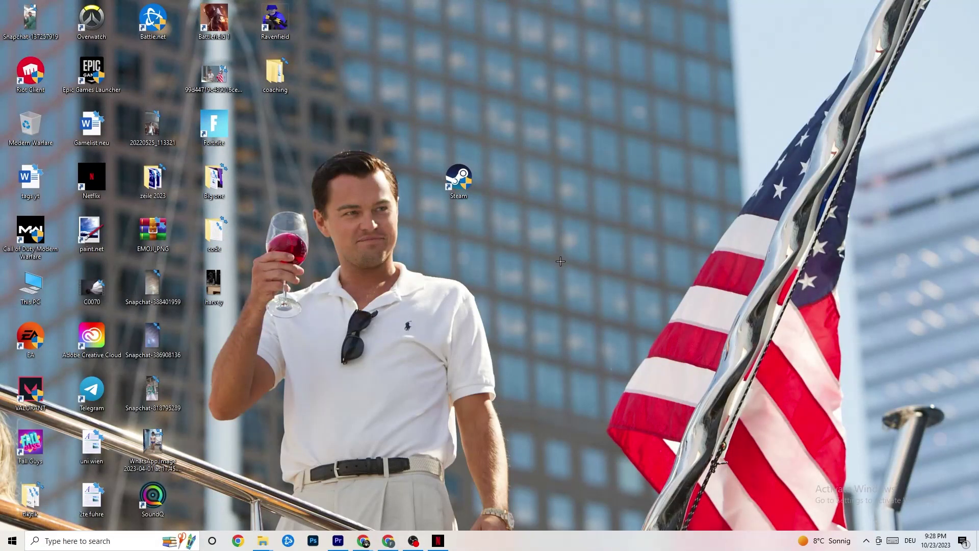